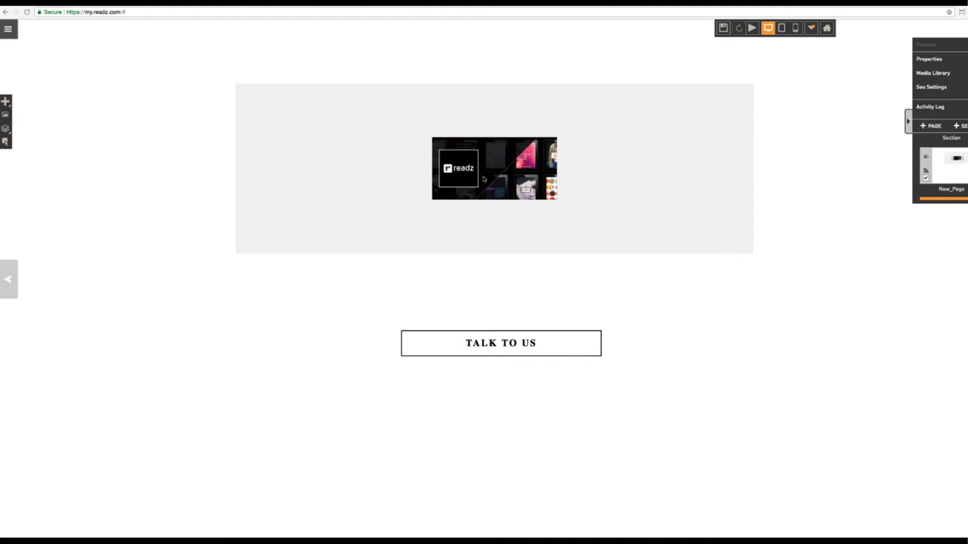
Copy the readz image element to the clipboard.
left_click(484, 178)
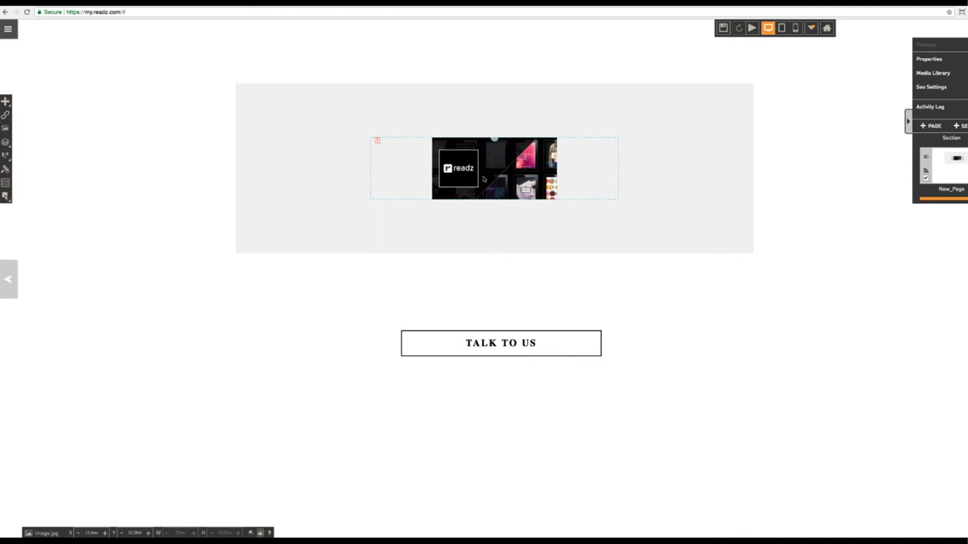
right_click(484, 179)
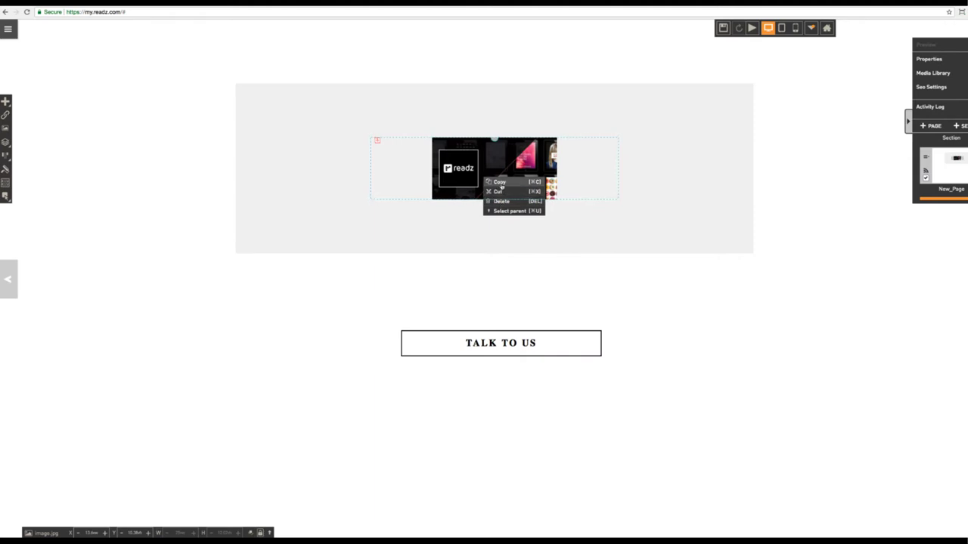
left_click(500, 186)
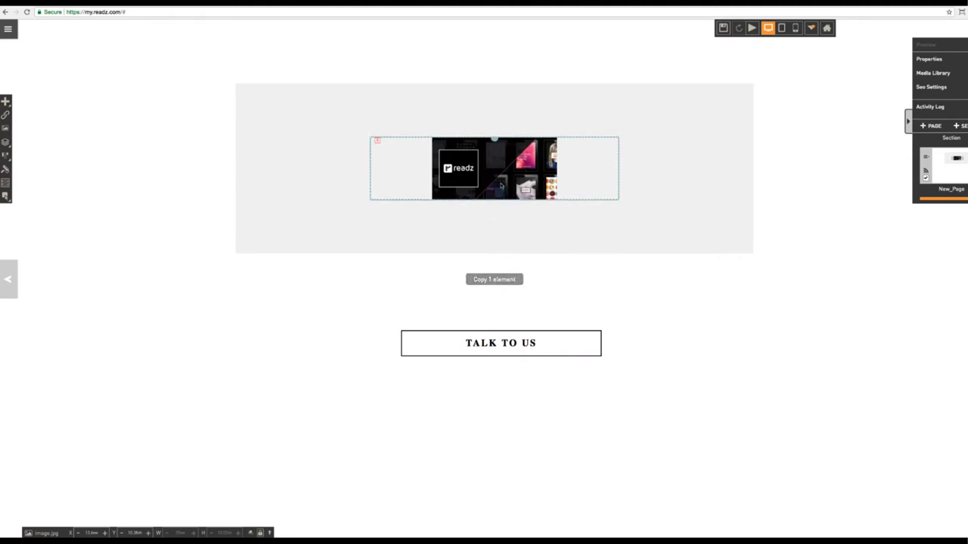
left_click(196, 273)
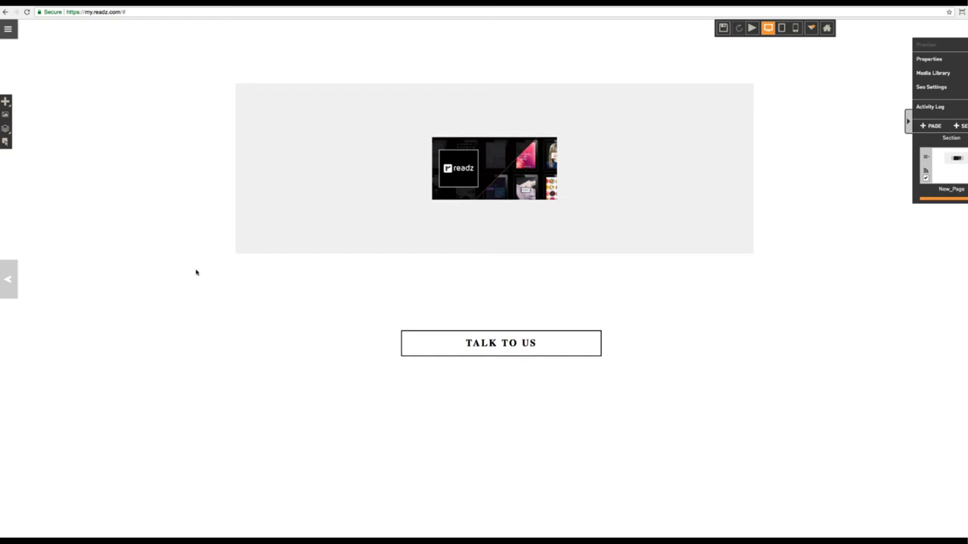
Paste the readz image copy at the page's top-left, above the grey box.
left_click(502, 187)
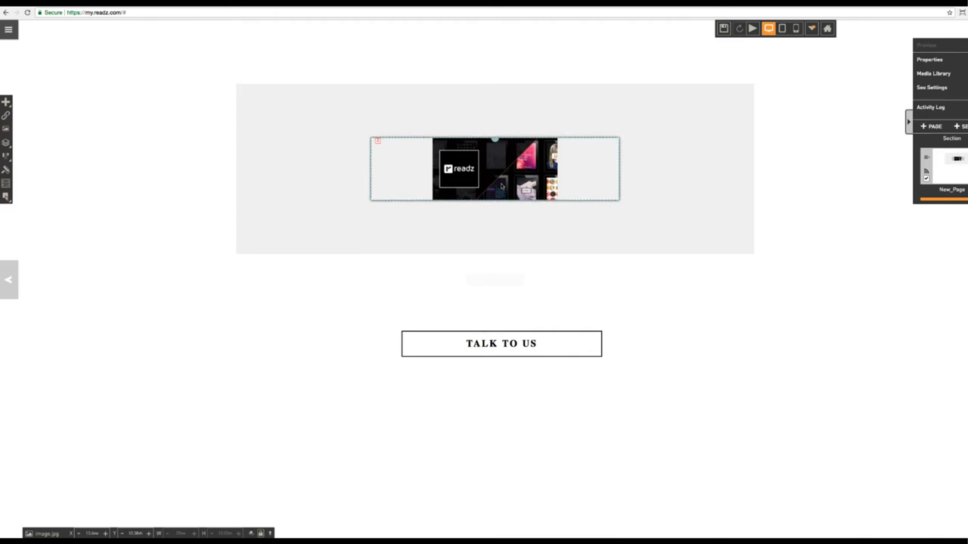
left_click(197, 273)
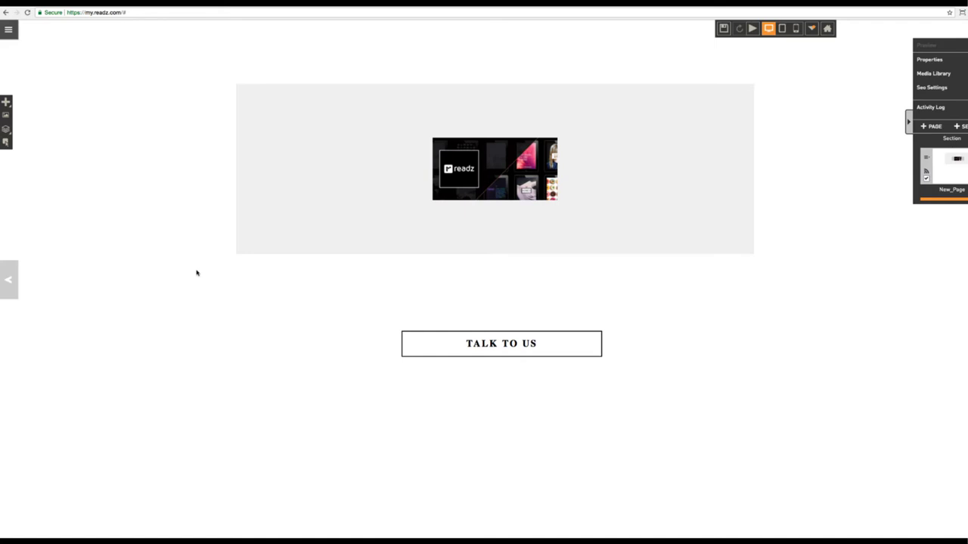
key("ctrl+v")
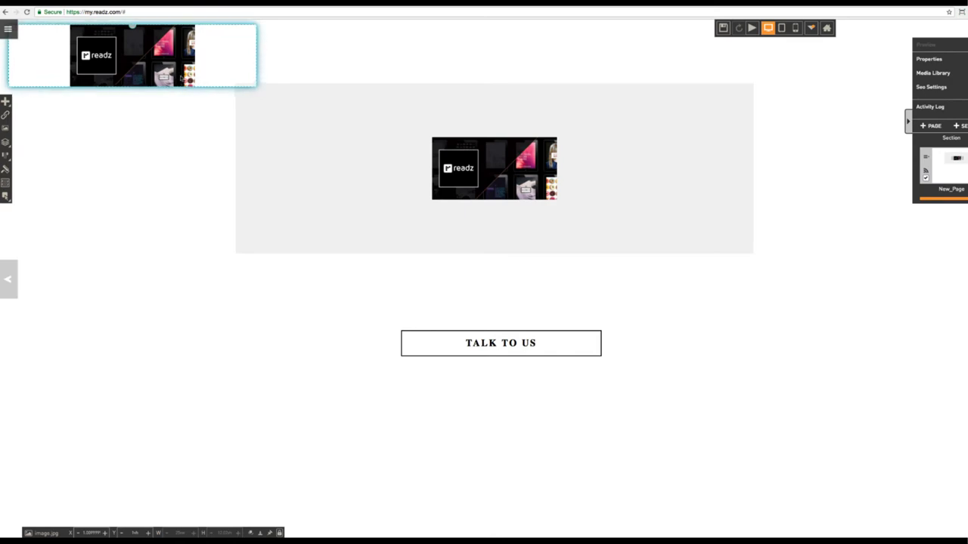
left_click_drag(141, 61, 164, 69)
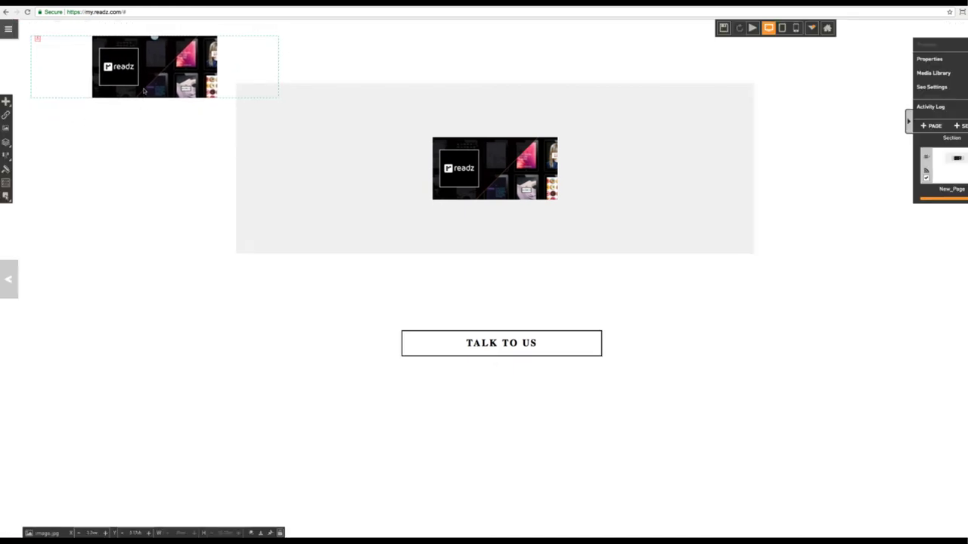
Paste a second readz image overlapping the first in the grey box, then move the box slightly lower.
left_click(330, 191)
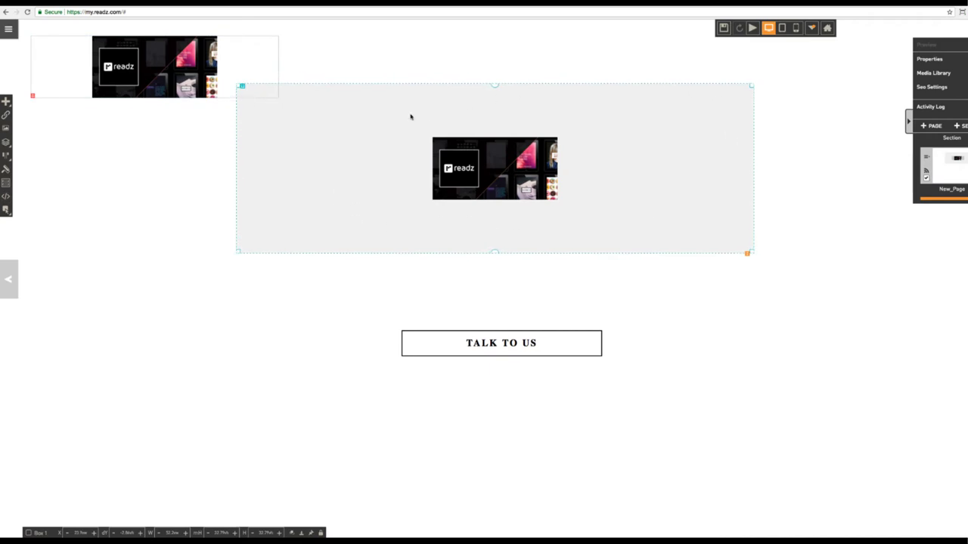
right_click(456, 177)
left_click(458, 182)
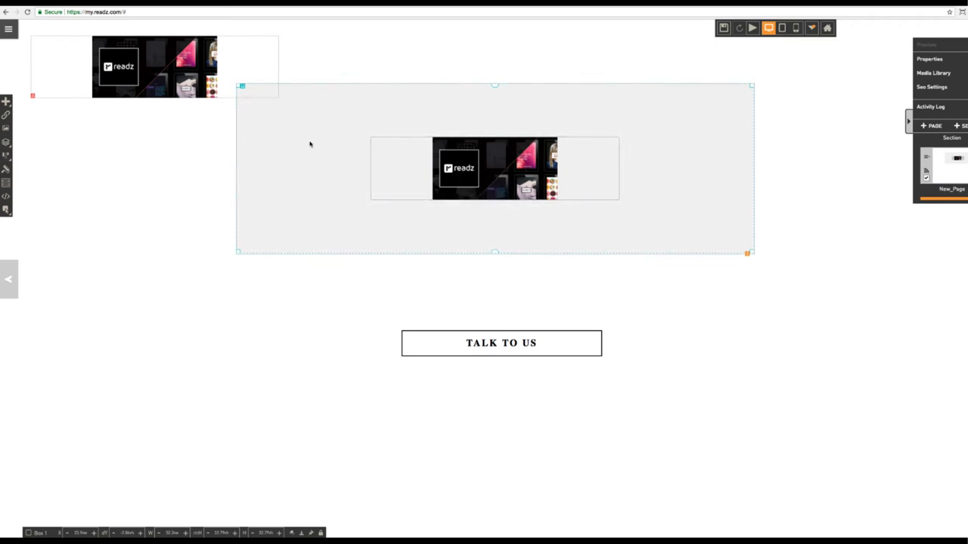
key("ctrl+v")
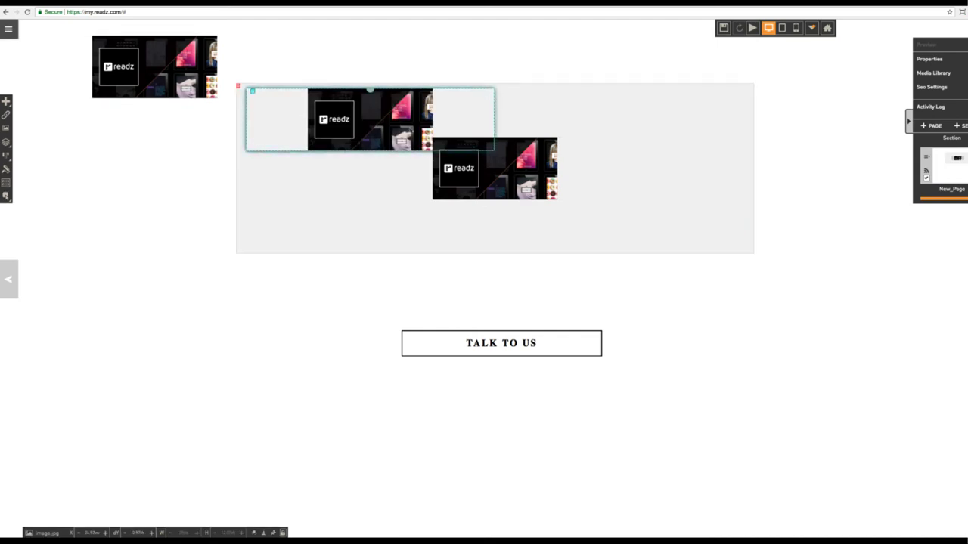
left_click(649, 128)
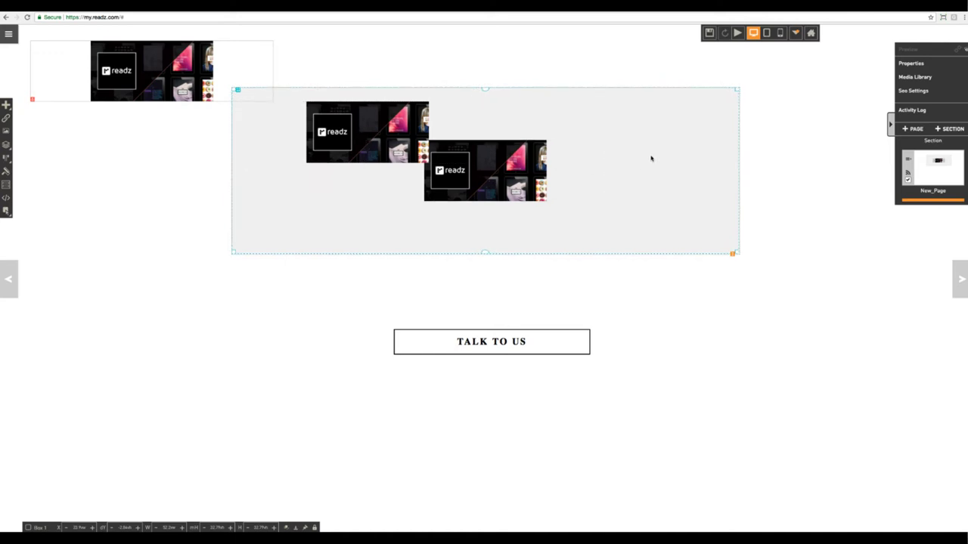
mouse_move(650, 156)
left_mouse_down()
mouse_move(650, 175)
mouse_move(666, 179)
mouse_move(633, 175)
mouse_move(658, 172)
left_mouse_up()
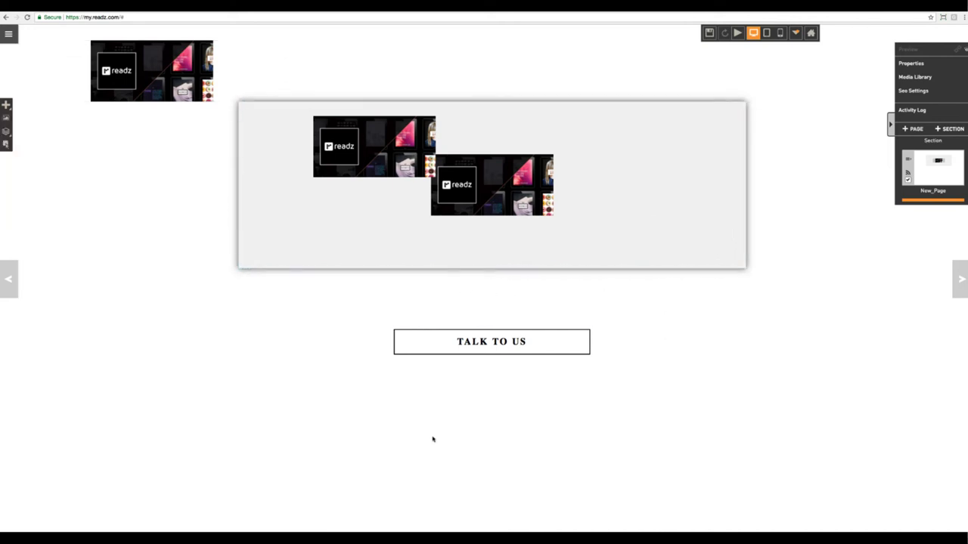
Paste the grey section with both readz images below the TALK TO US button.
key("ctrl+v")
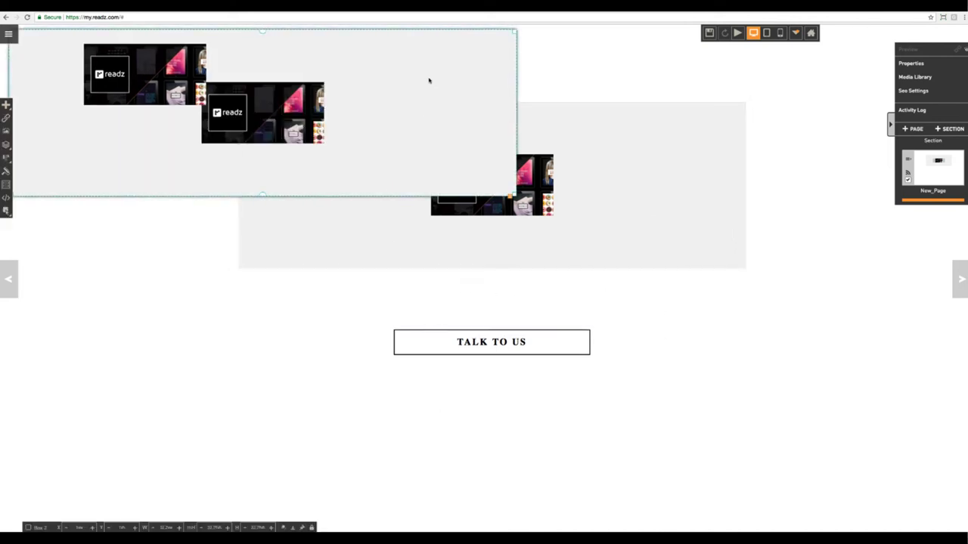
left_click_drag(428, 81, 643, 454)
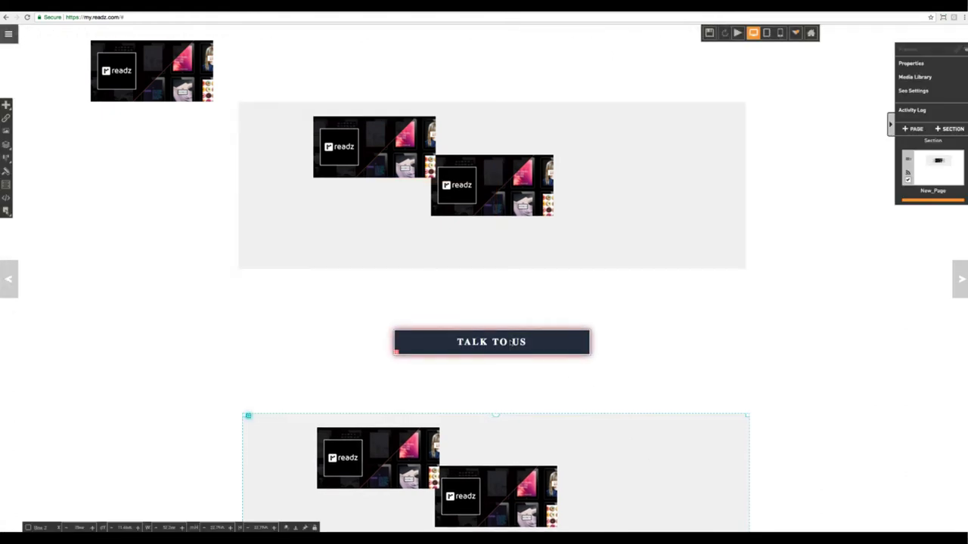
left_click(737, 33)
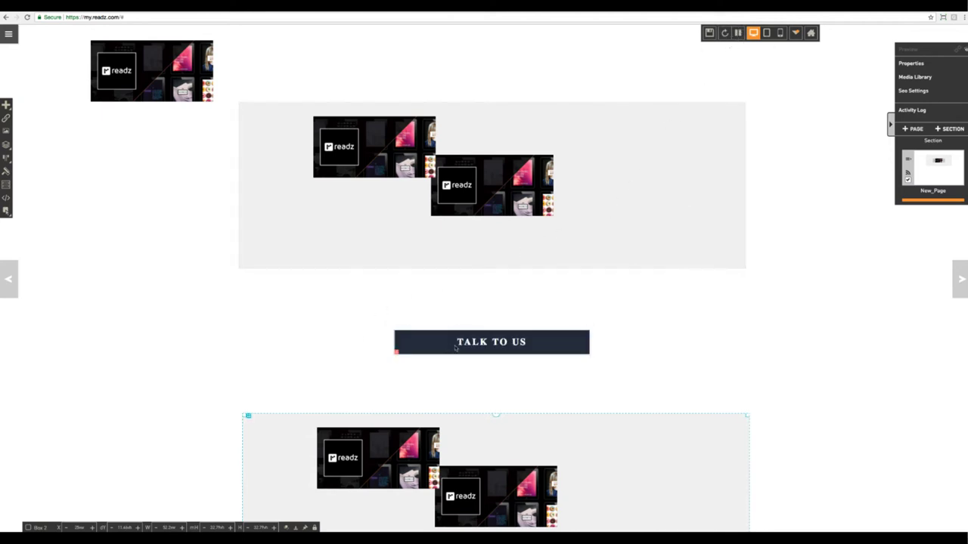
left_click(497, 346)
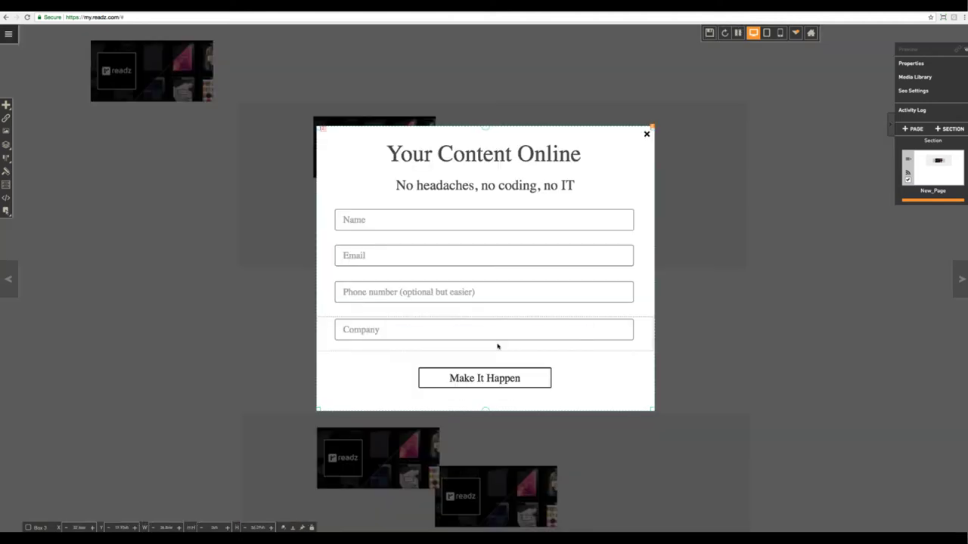
left_click(647, 135)
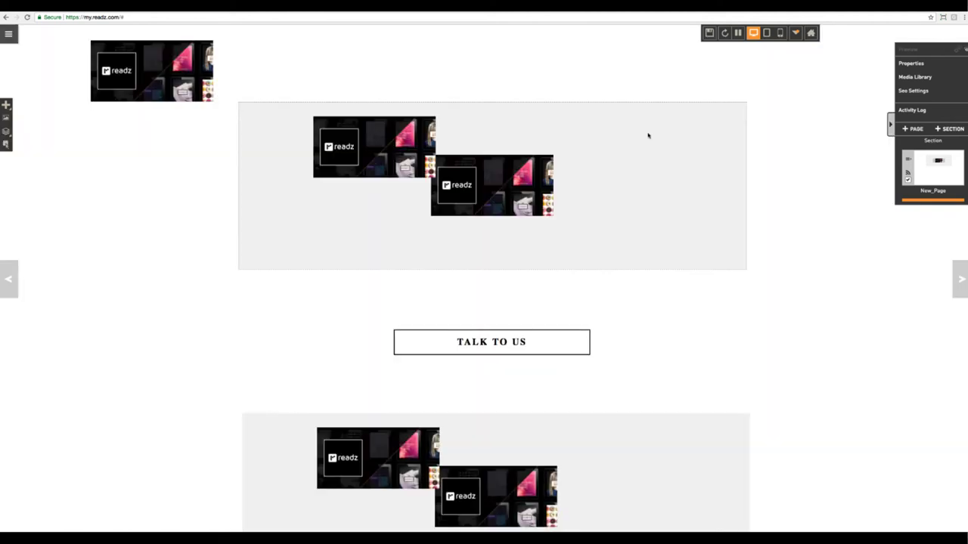
left_click(560, 345)
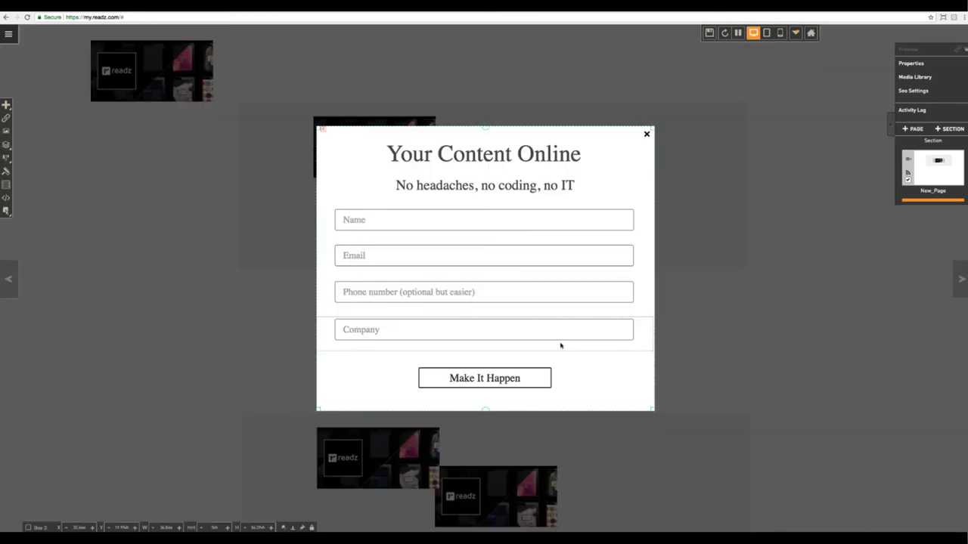
left_click(646, 135)
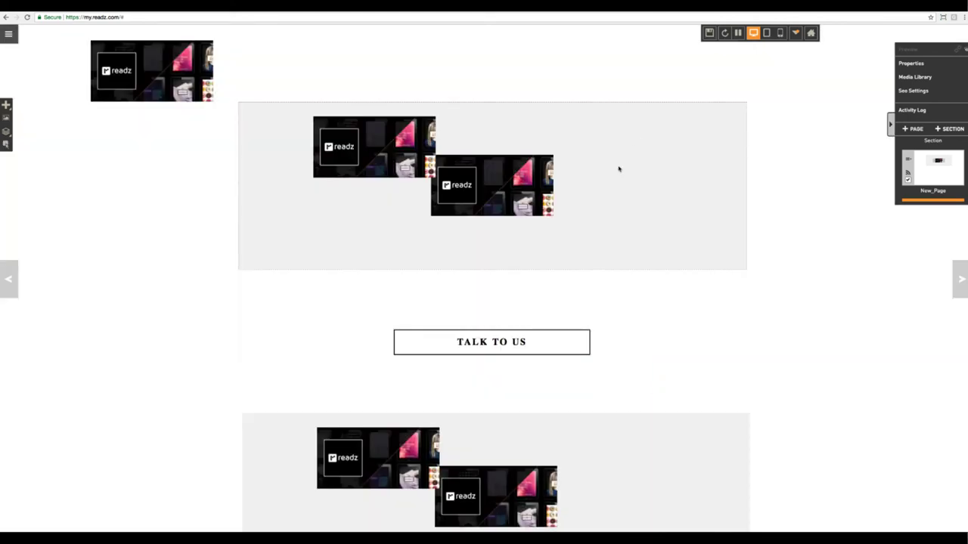
left_click(738, 33)
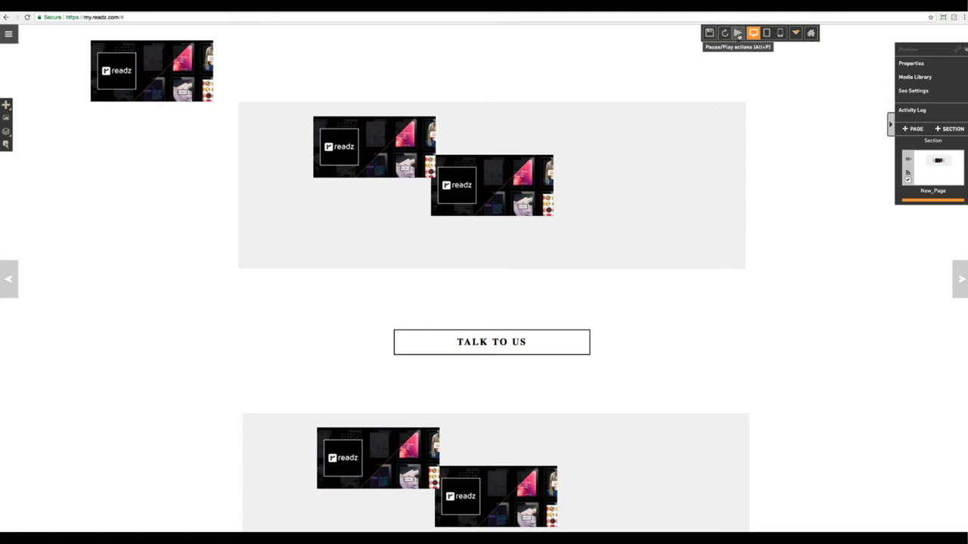
Copy the TALK TO US button and place the duplicate to the right of the original.
left_click(536, 341)
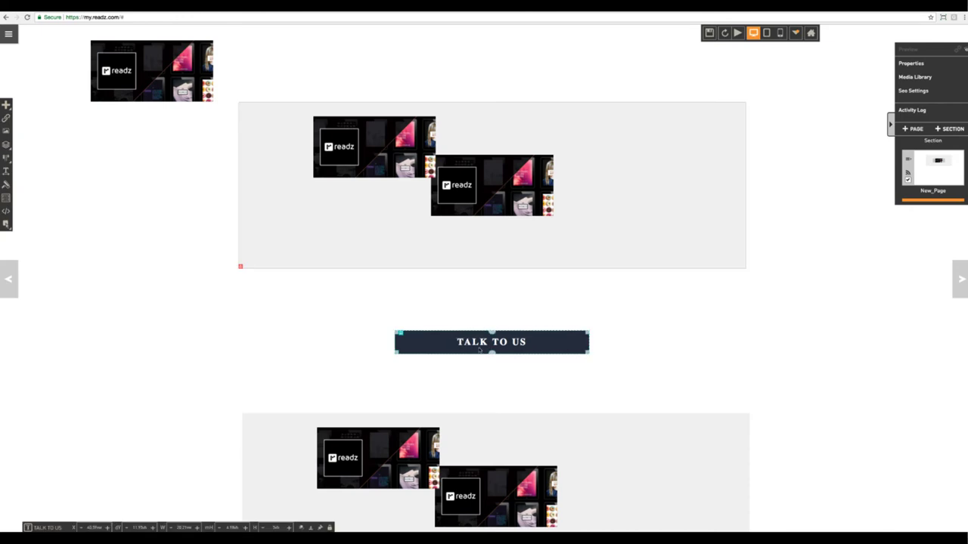
right_click(479, 350)
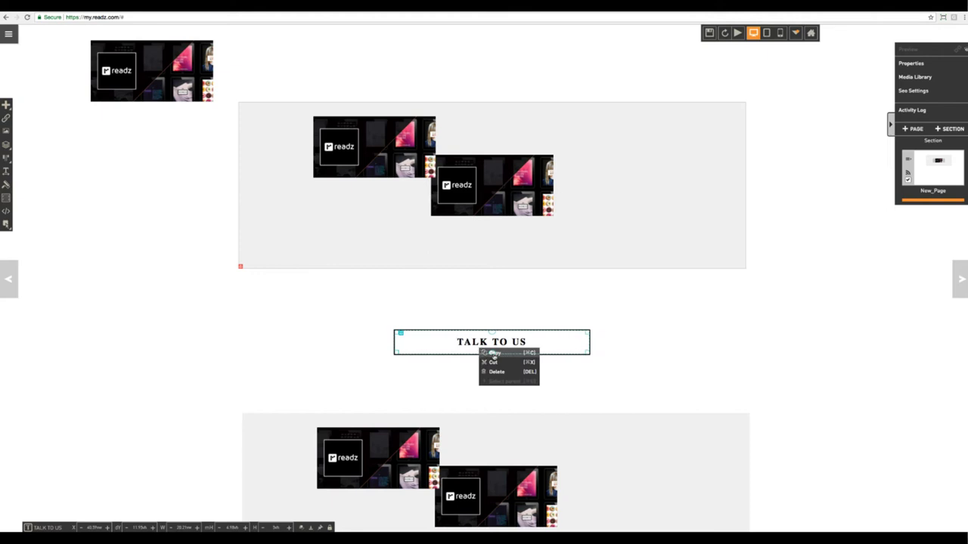
left_click(503, 353)
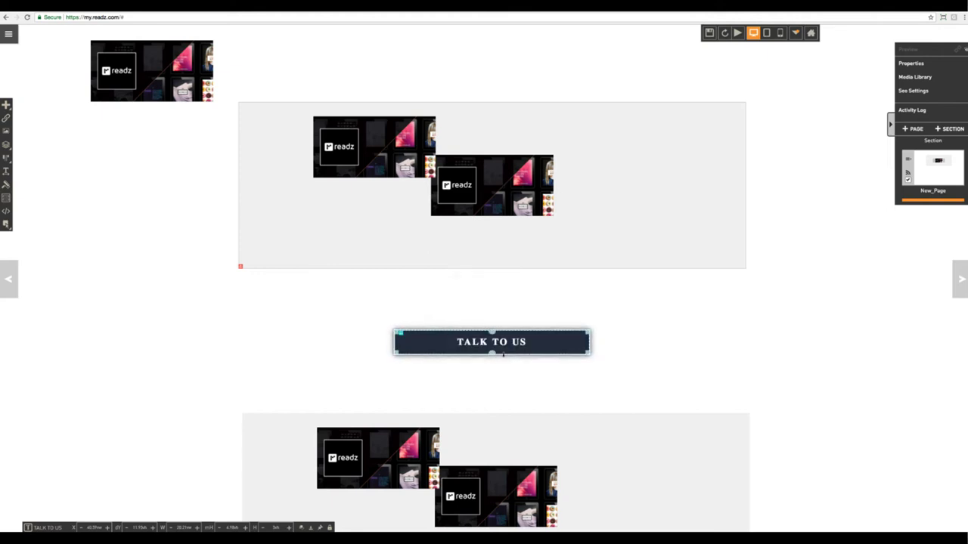
left_click(648, 318)
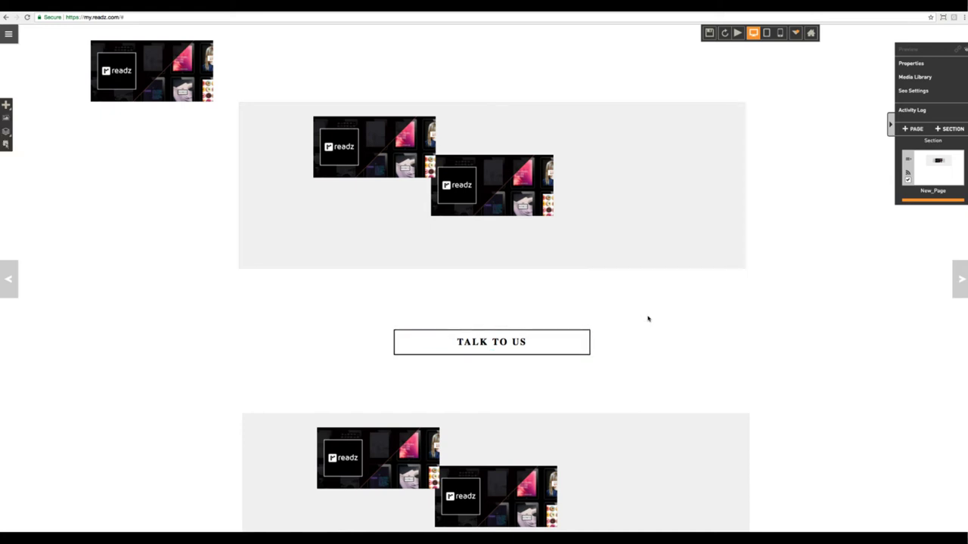
key("ctrl+v")
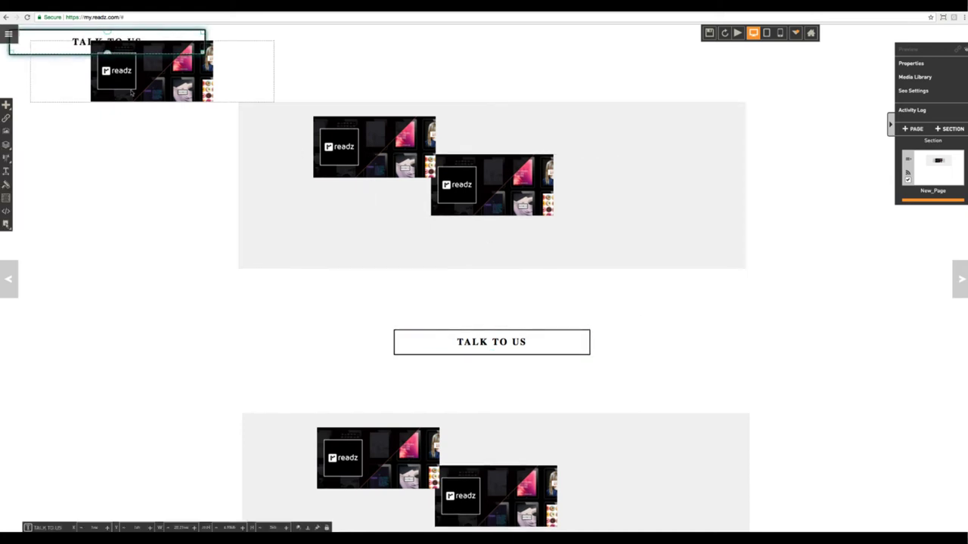
left_click_drag(29, 36, 640, 339)
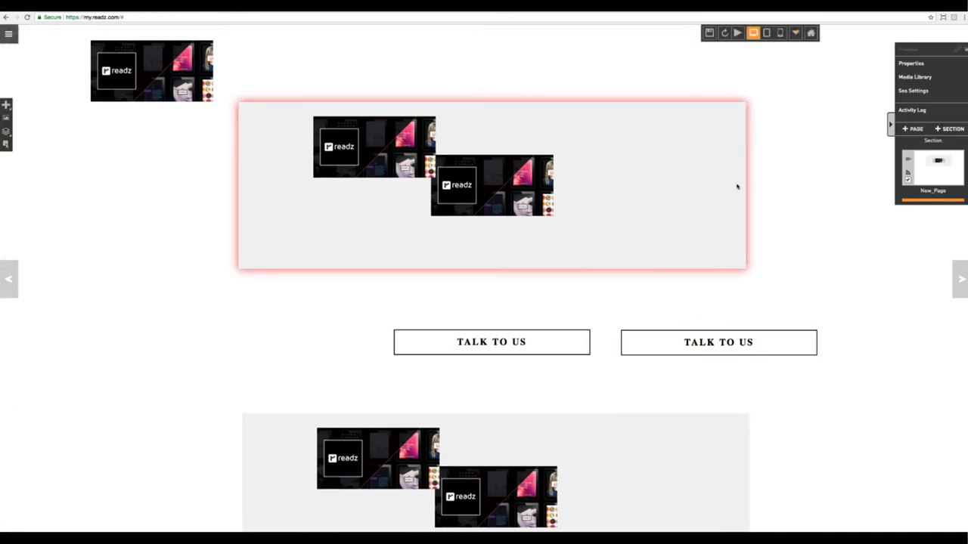
Play the page, confirm the right TALK TO US button opens the contact form, then close it.
left_click(738, 34)
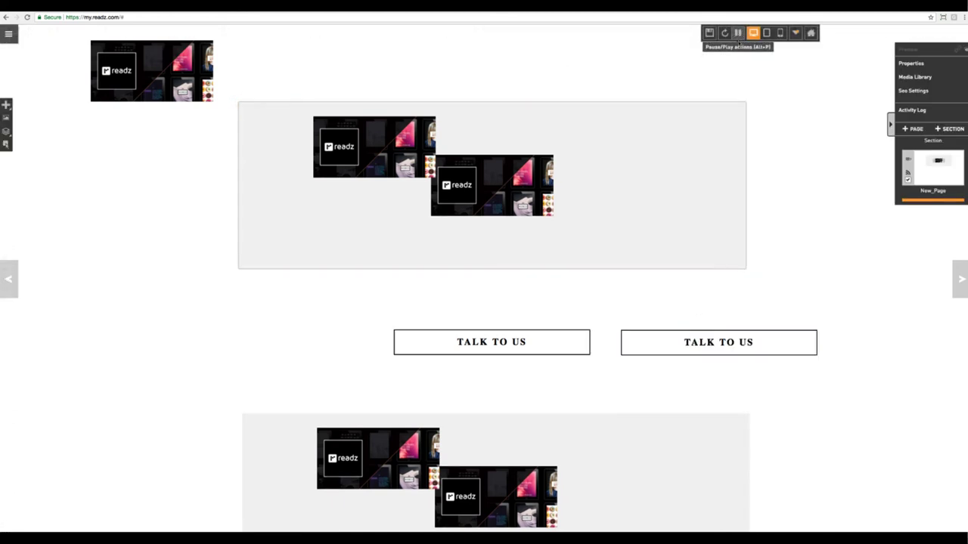
left_click(730, 345)
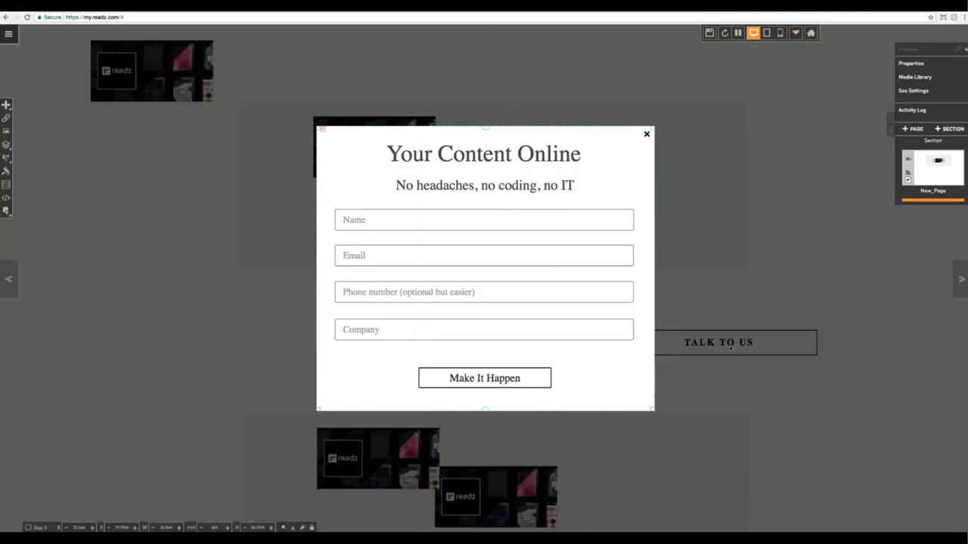
left_click(646, 136)
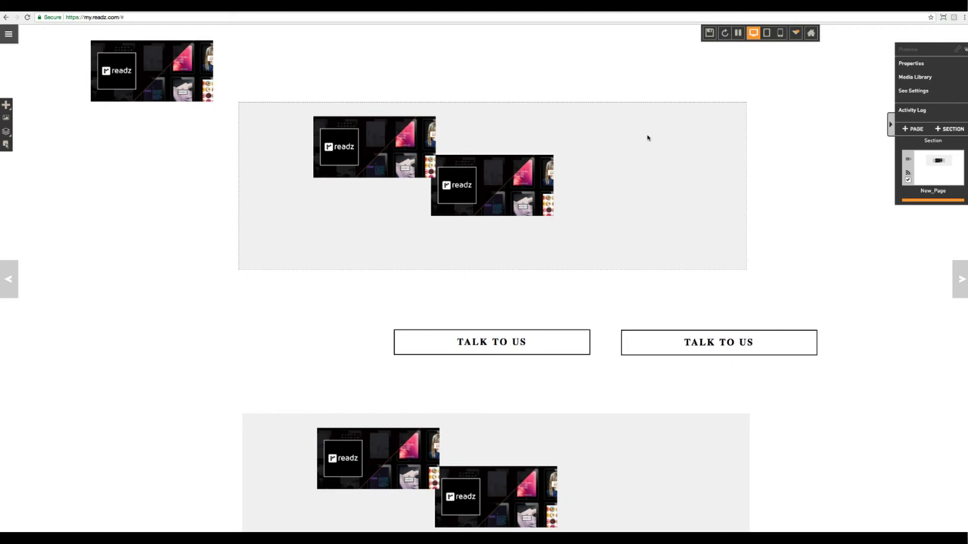